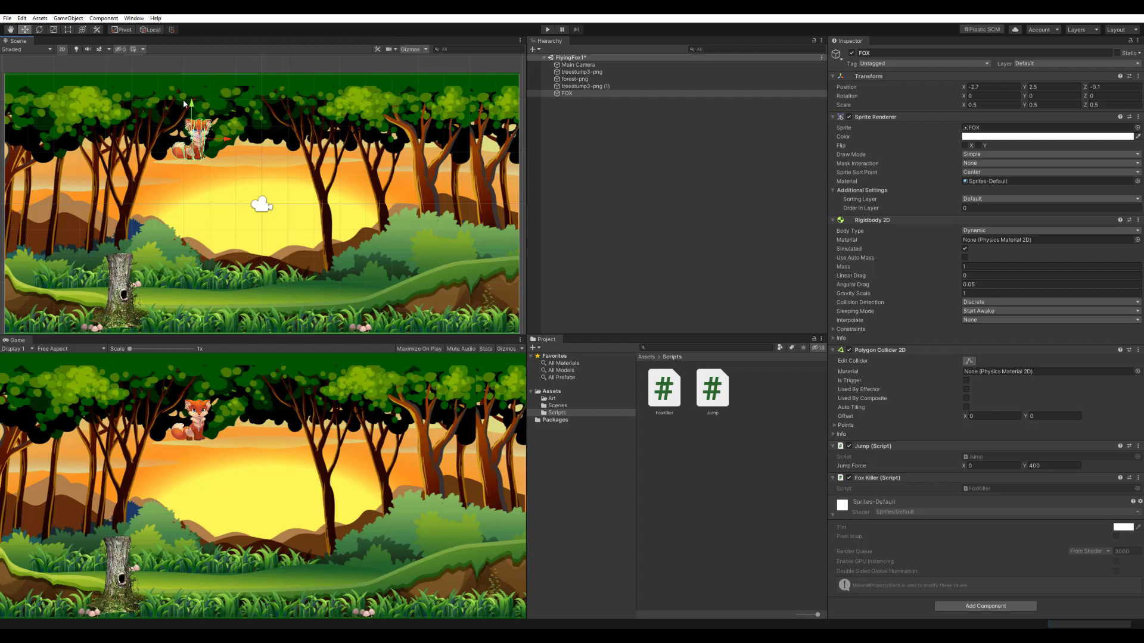
Drag the fox's Y gizmo up so it falls back, then make it jump with Space.
left_click_drag(191, 105, 189, 19)
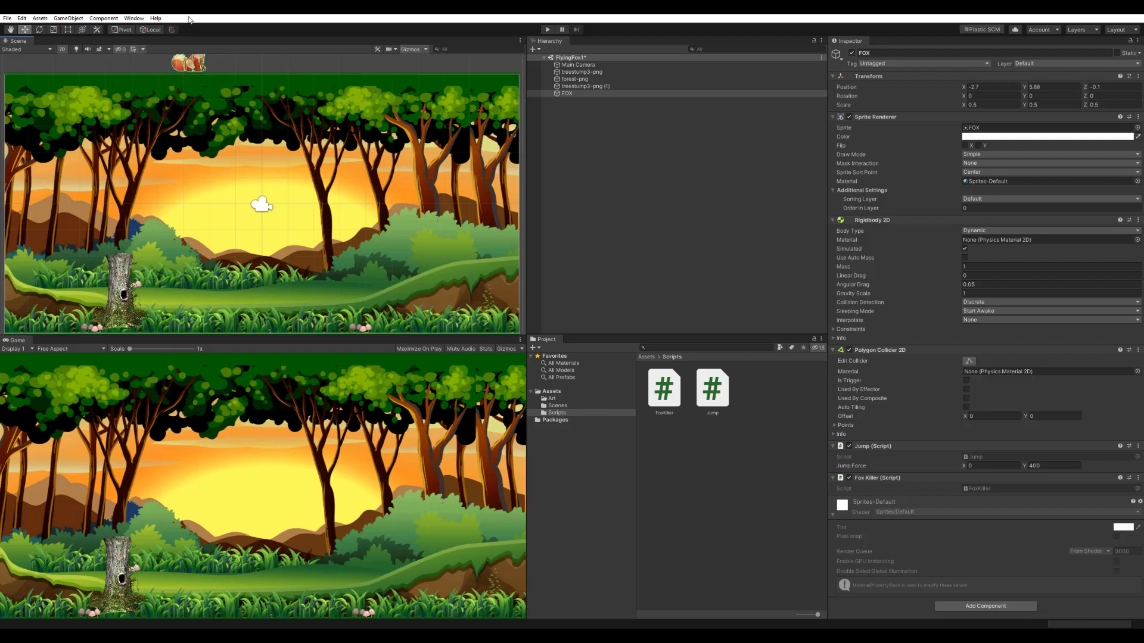
left_click_drag(189, 19, 187, 25)
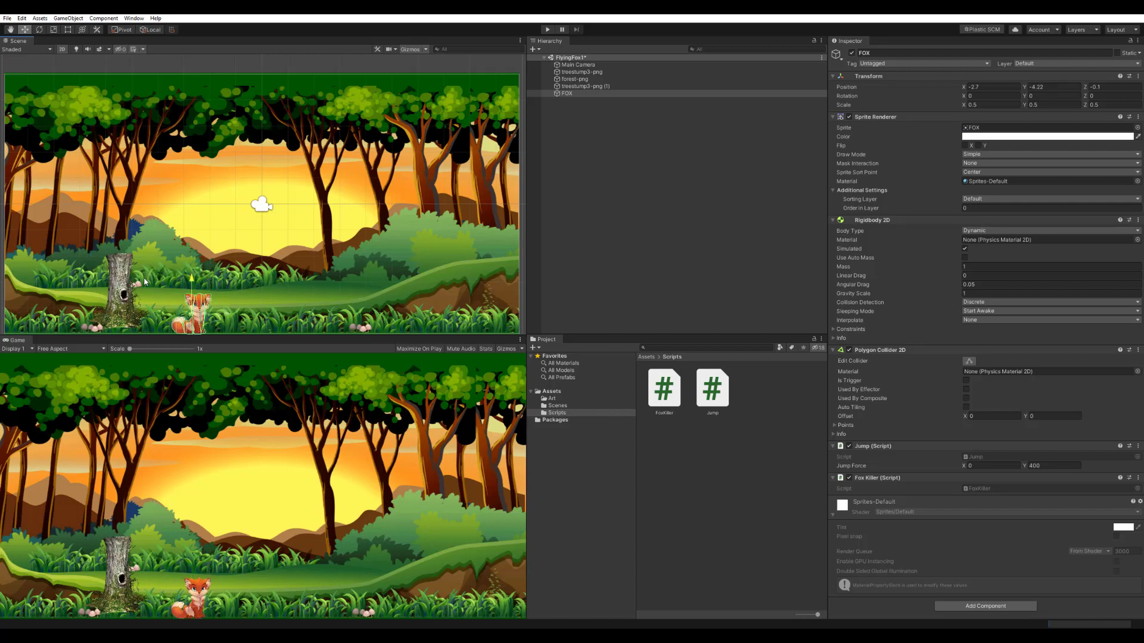
key("space")
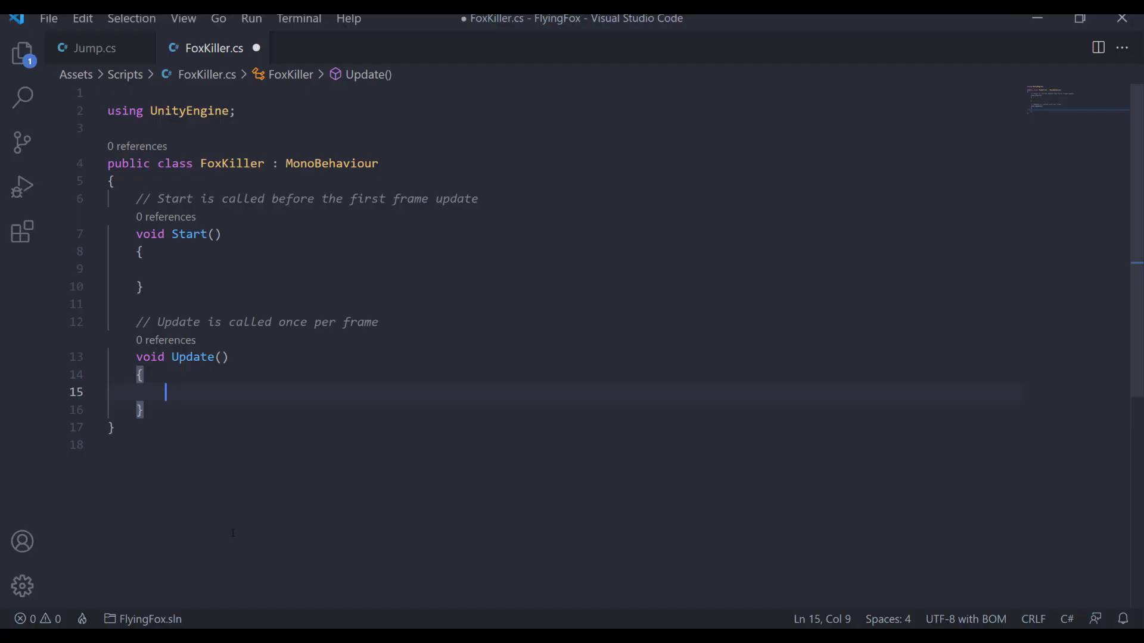
type("if")
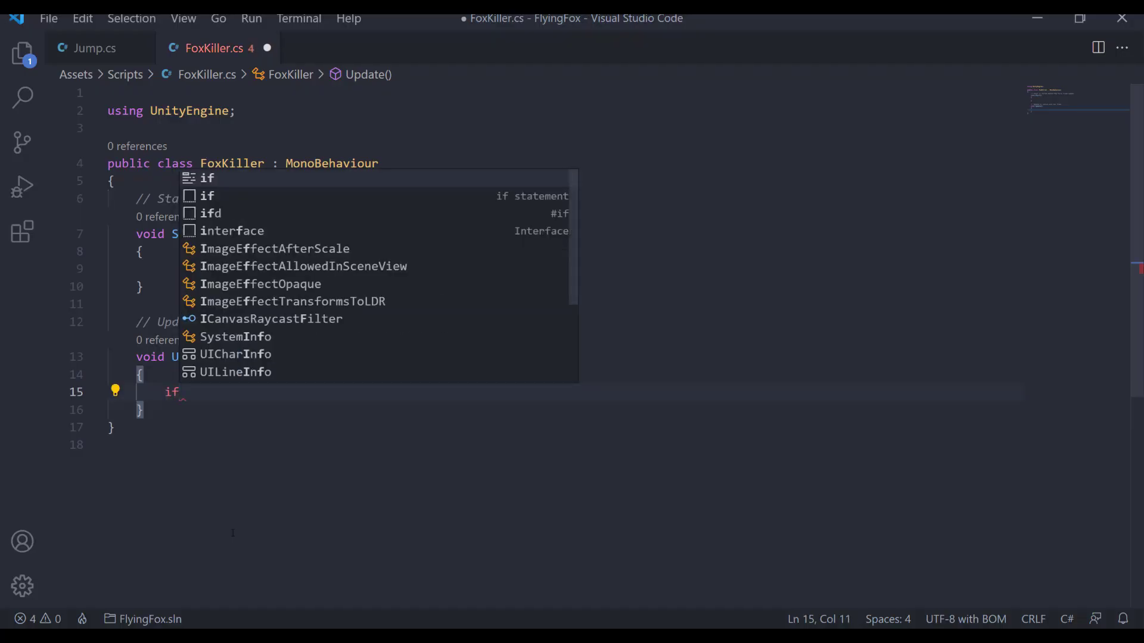
type("(")
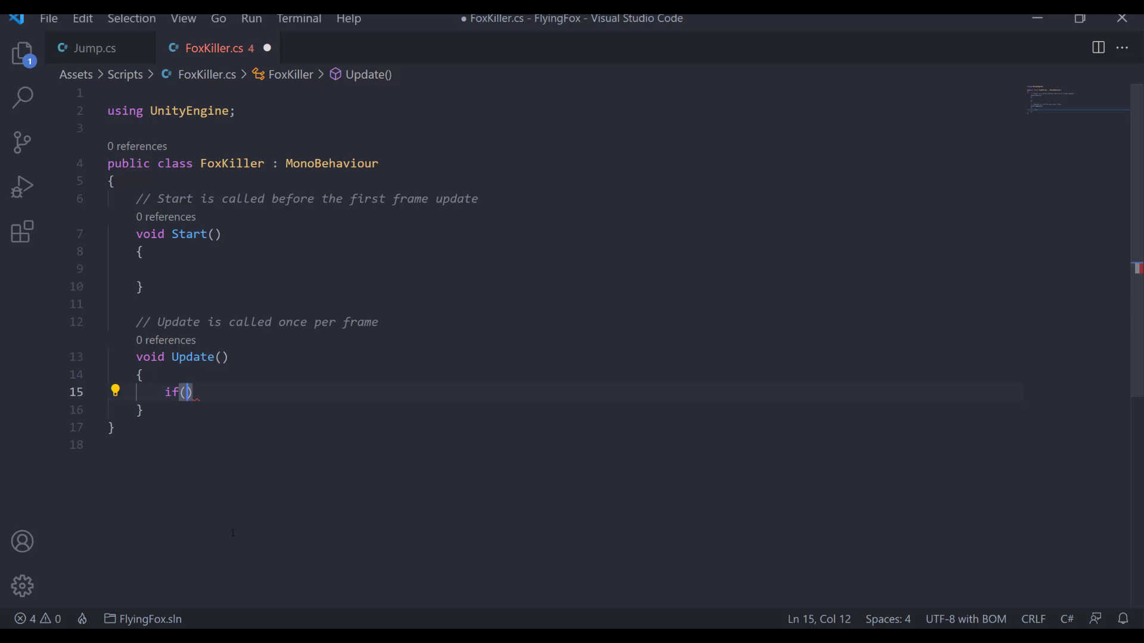
type("tr")
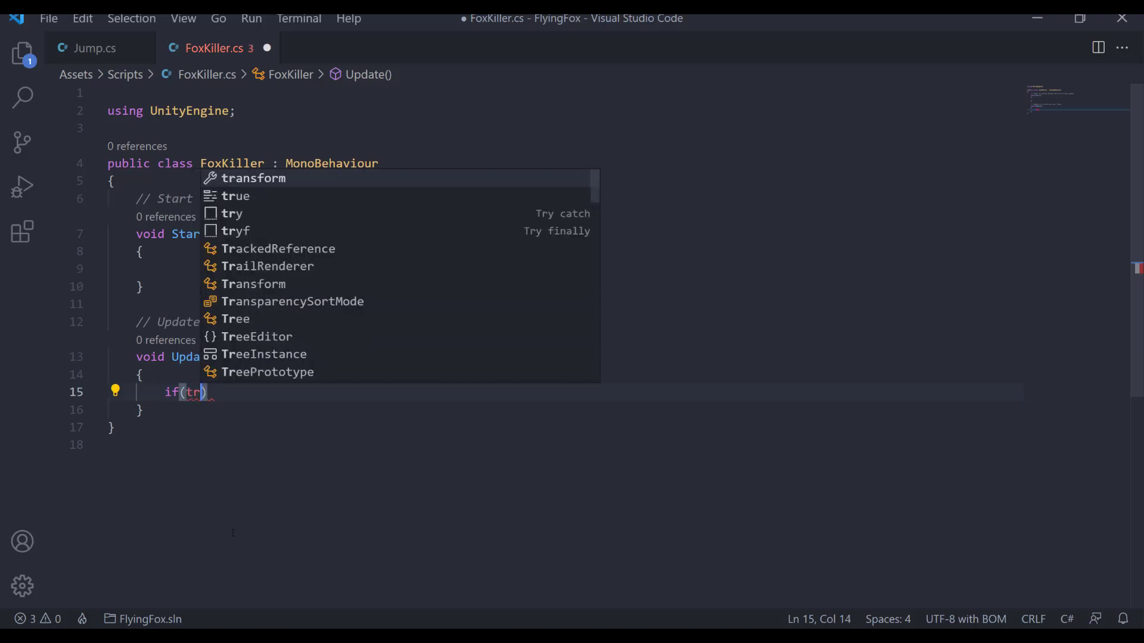
Write if(transform.position.y > 6) inside Update, accepting IntelliSense completions.
key("Tab")
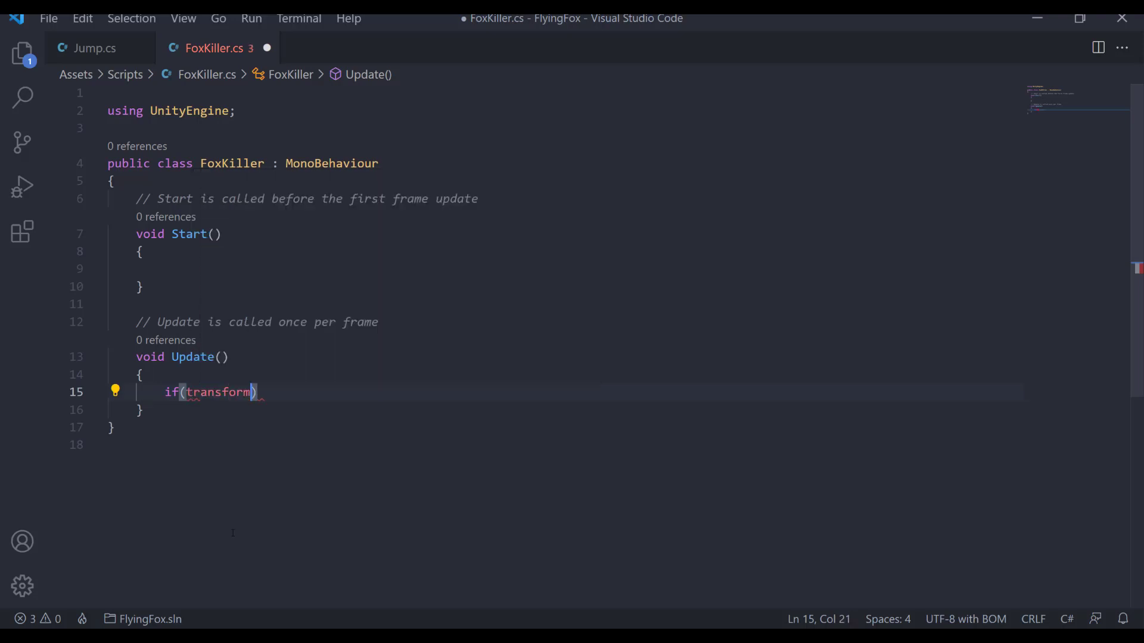
type(".")
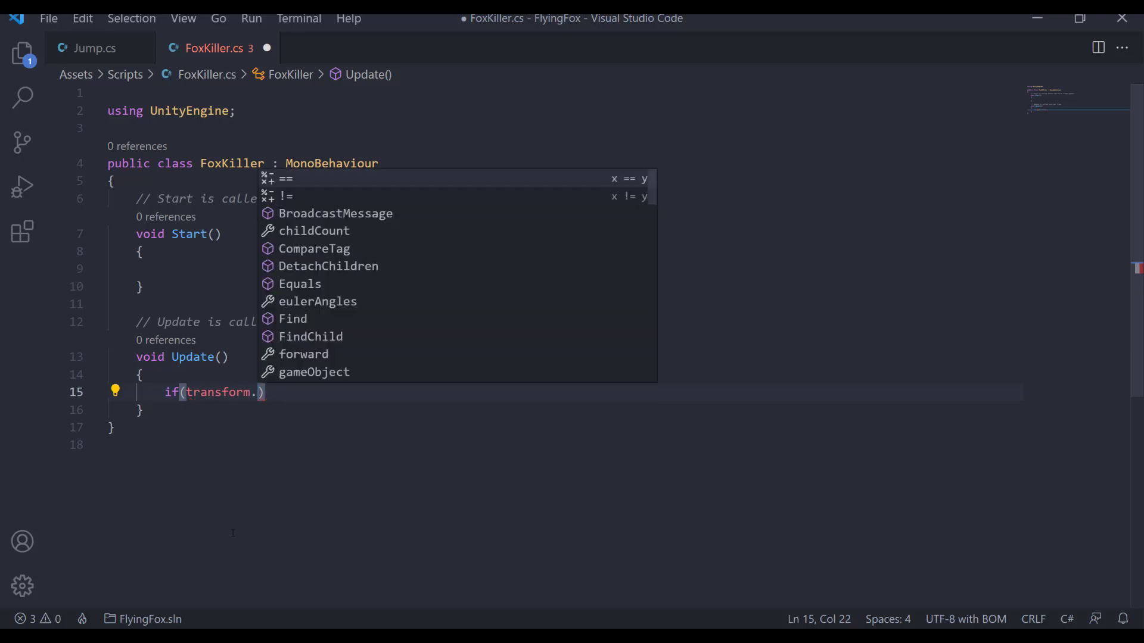
type("po")
key("Tab")
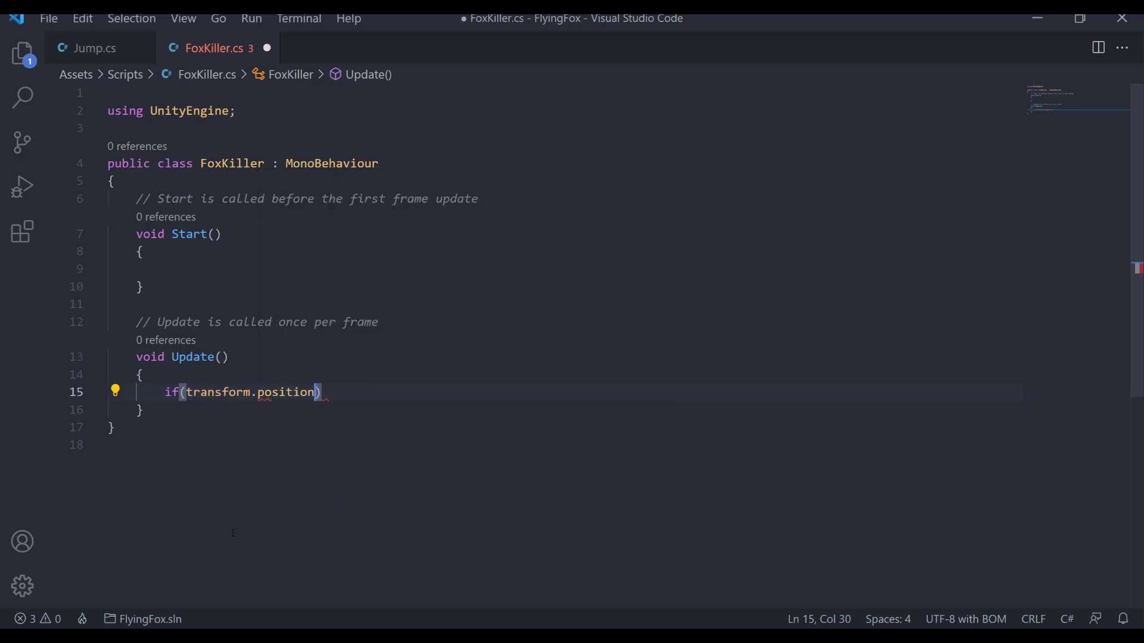
type(".")
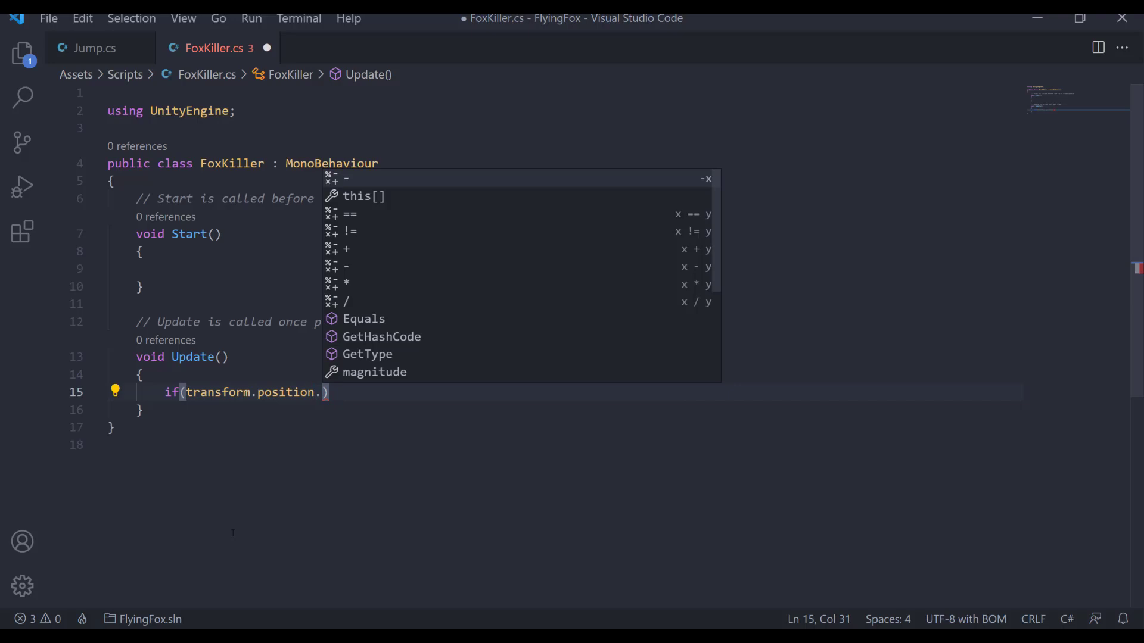
type("y")
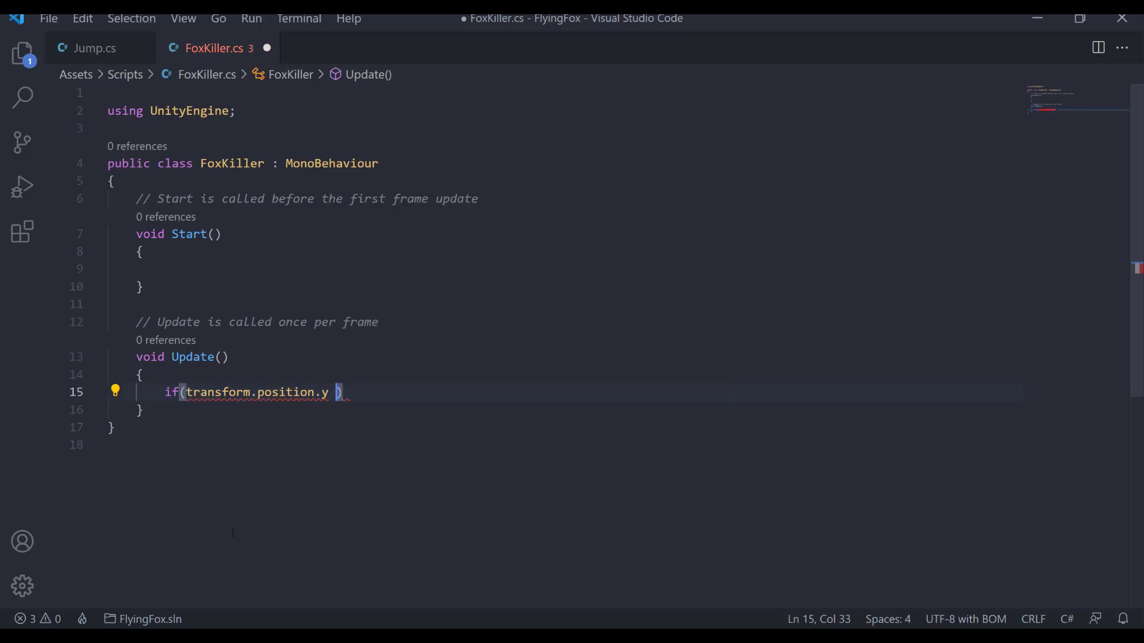
type(" >")
type(" 6")
type(")")
key("Return")
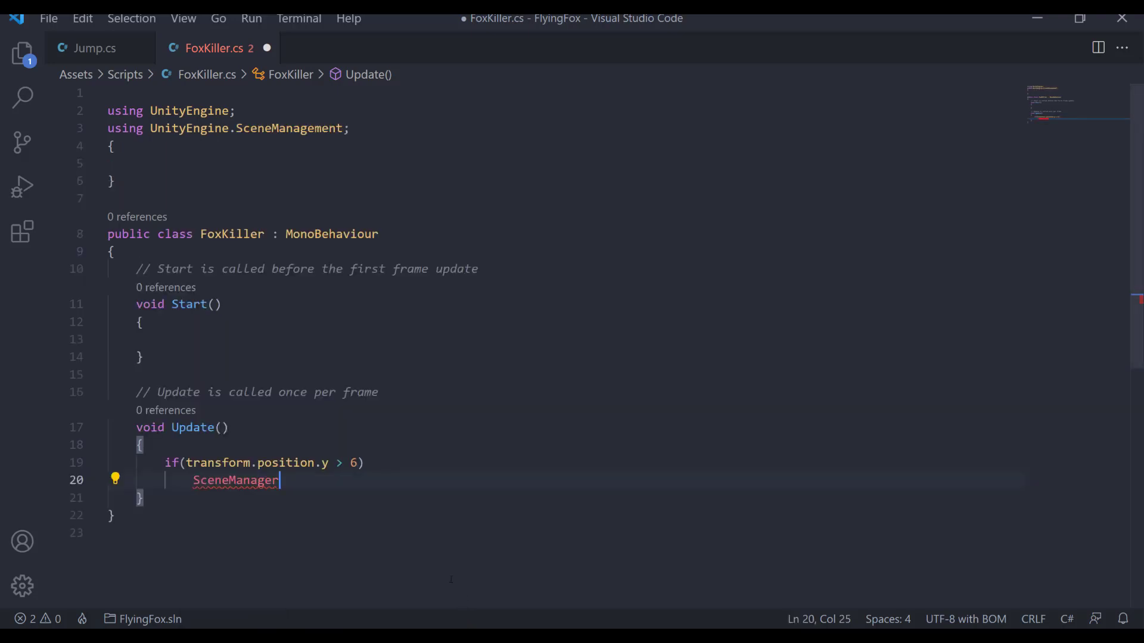
type(".")
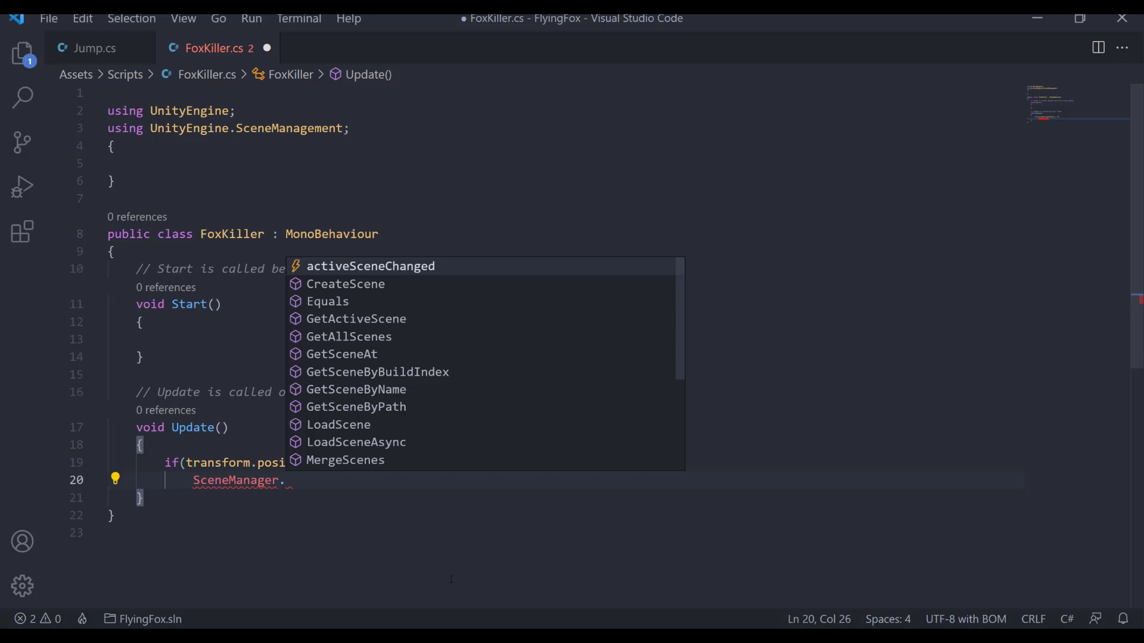
type("L")
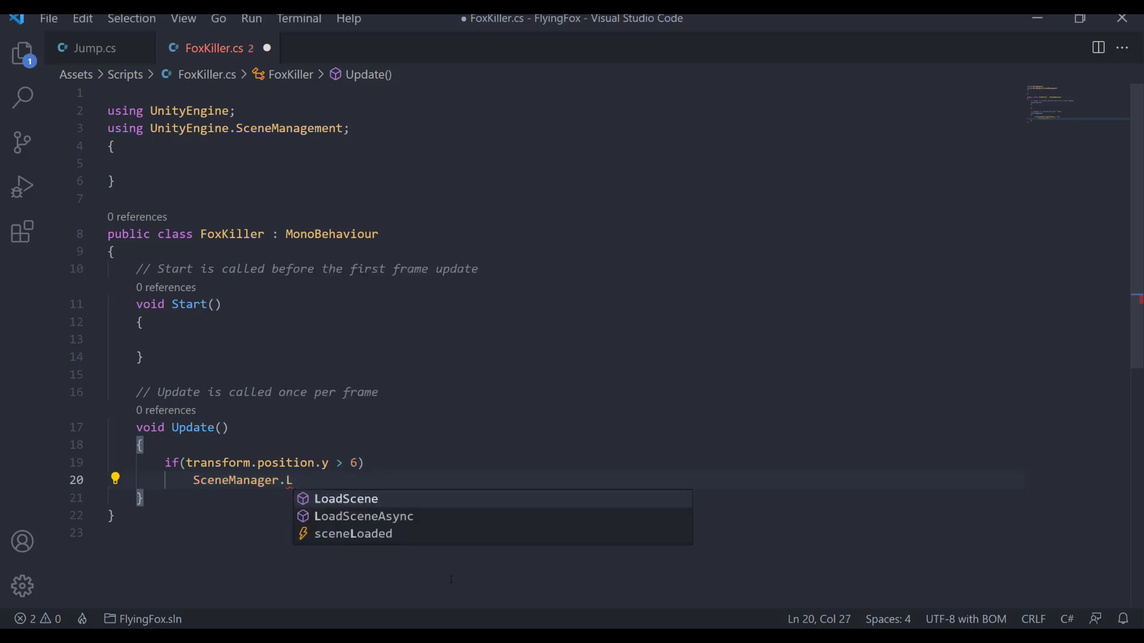
Call SceneManager.LoadScene(0) under the height check, with UnityEngine.SceneManagement imported.
key("Tab")
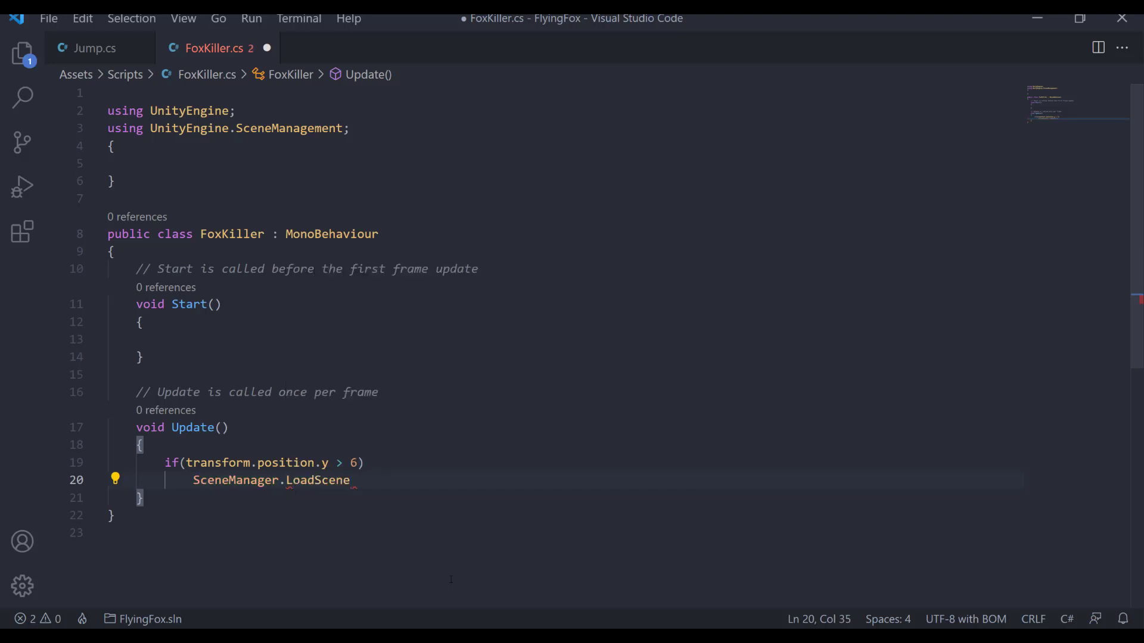
type("(")
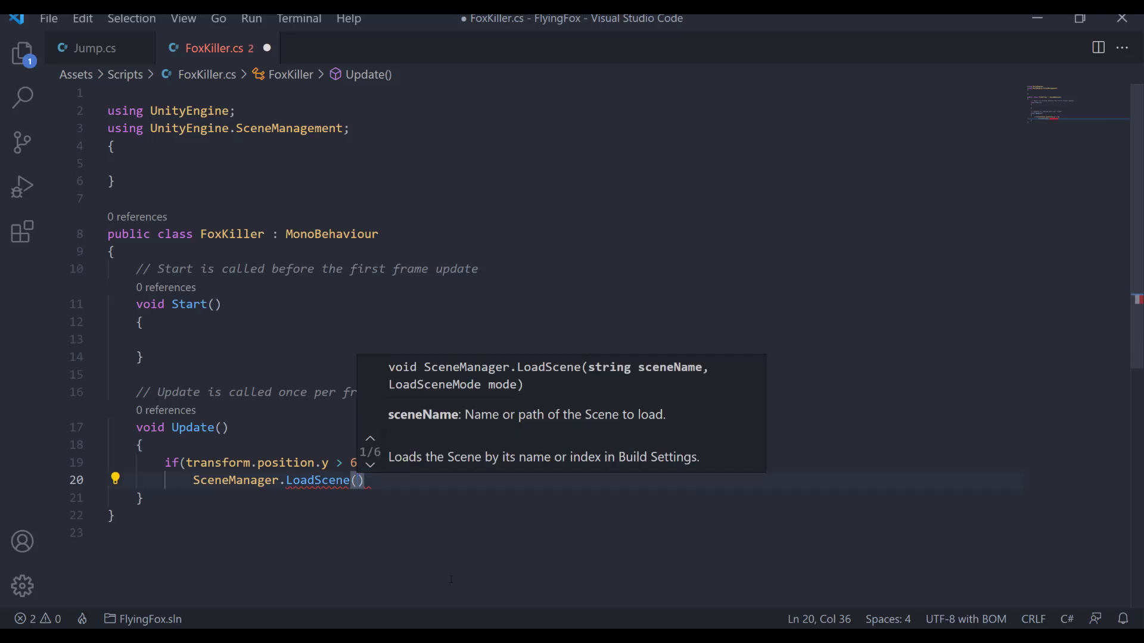
type("0")
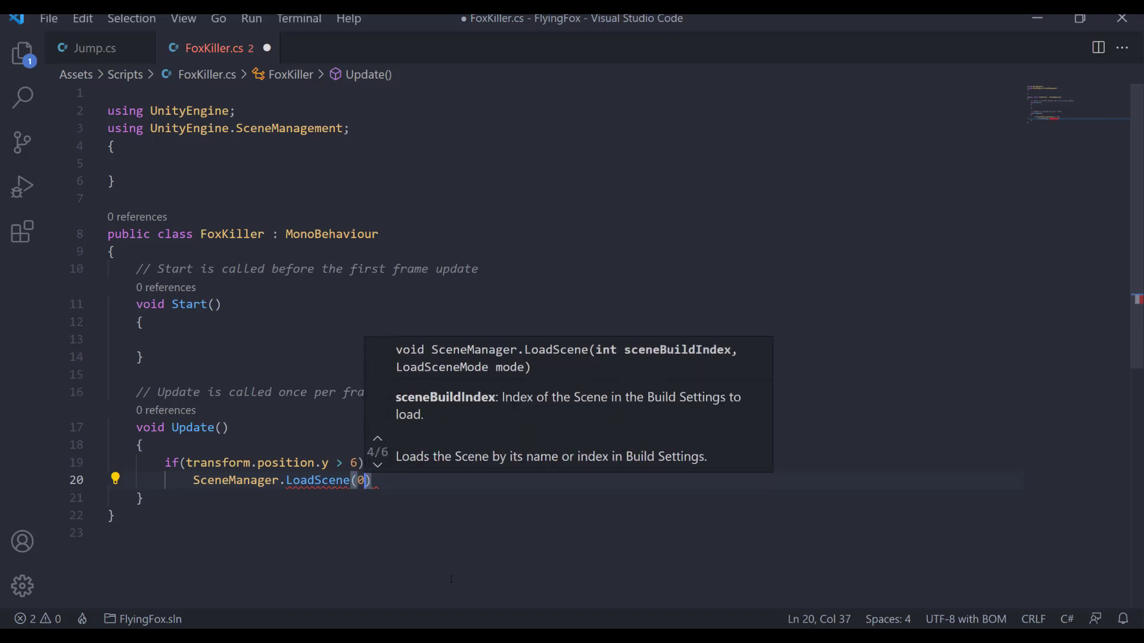
type(")")
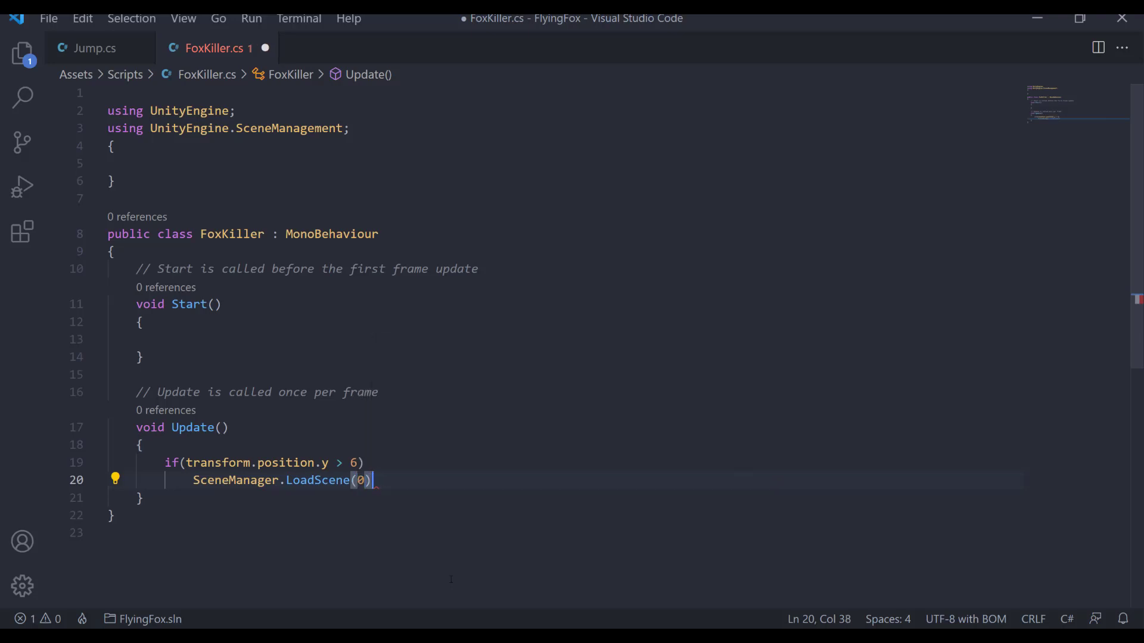
type(";")
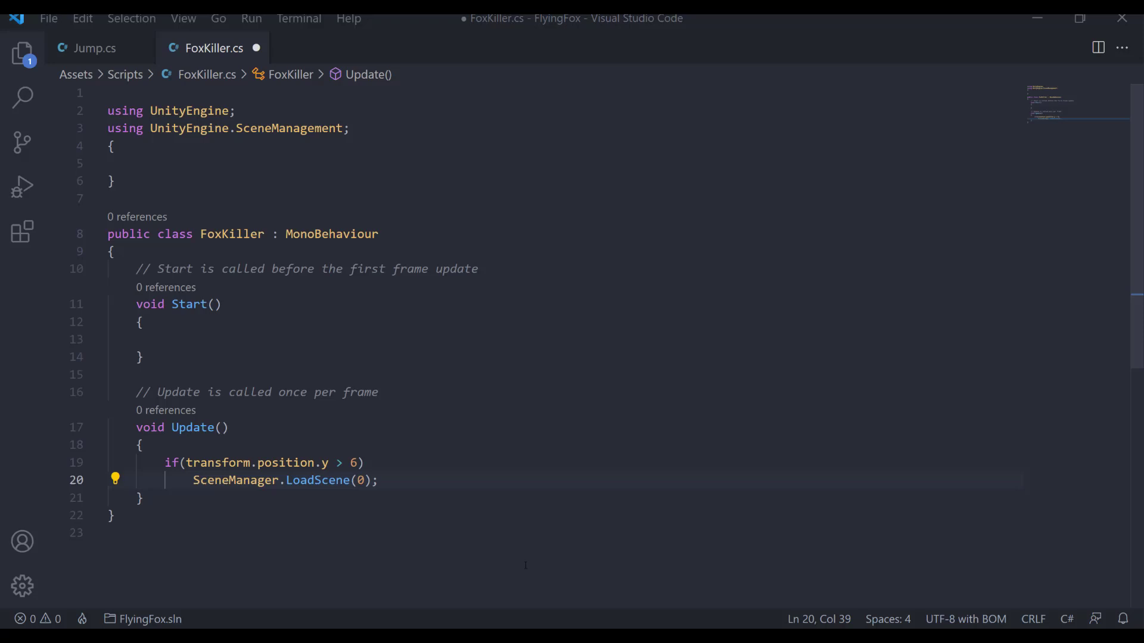
Copy the top-bound if block and paste a second copy below it in Update.
mouse_move(382, 483)
left_mouse_down()
mouse_move(167, 480)
mouse_move(167, 465)
left_mouse_up()
key("ctrl+c")
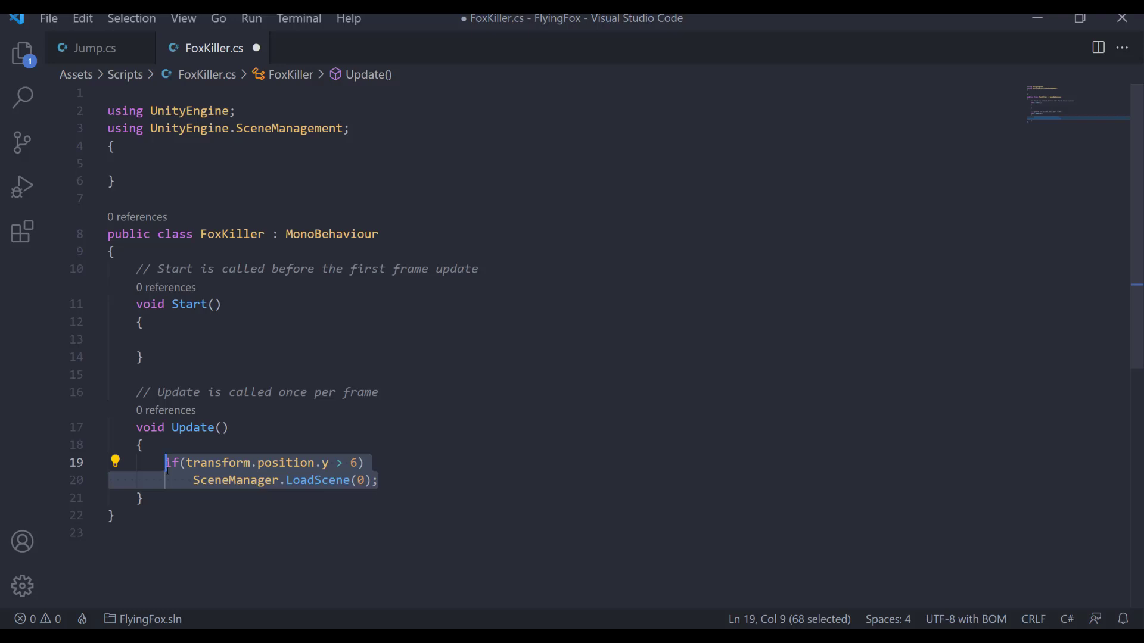
left_click(379, 482)
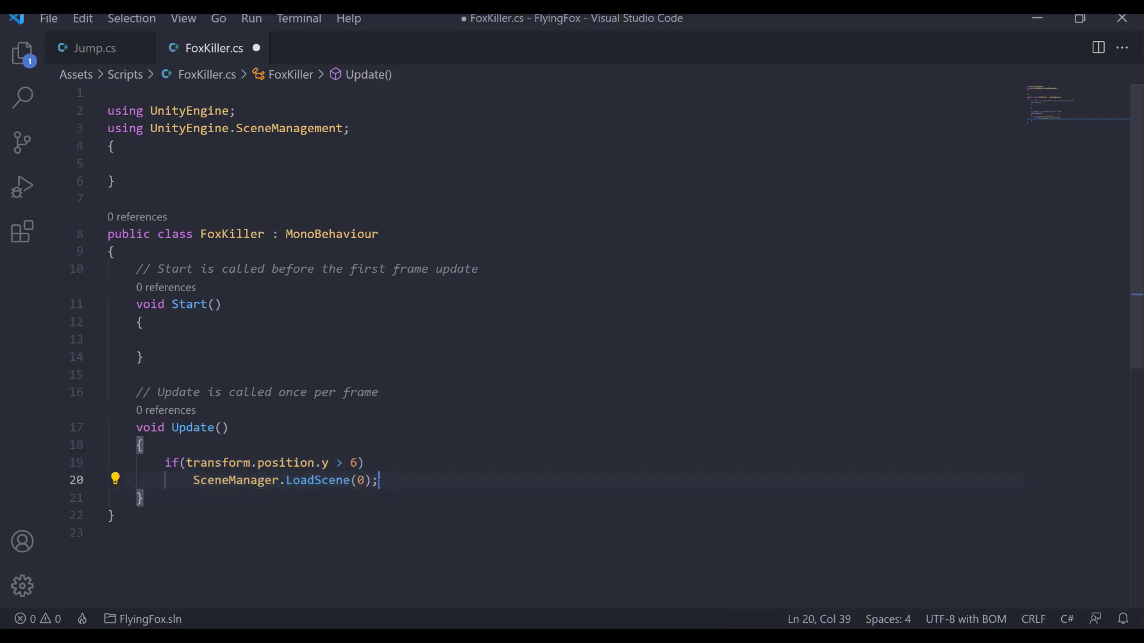
key("Return")
key("Return")
key("Left")
key("Left")
key("Left")
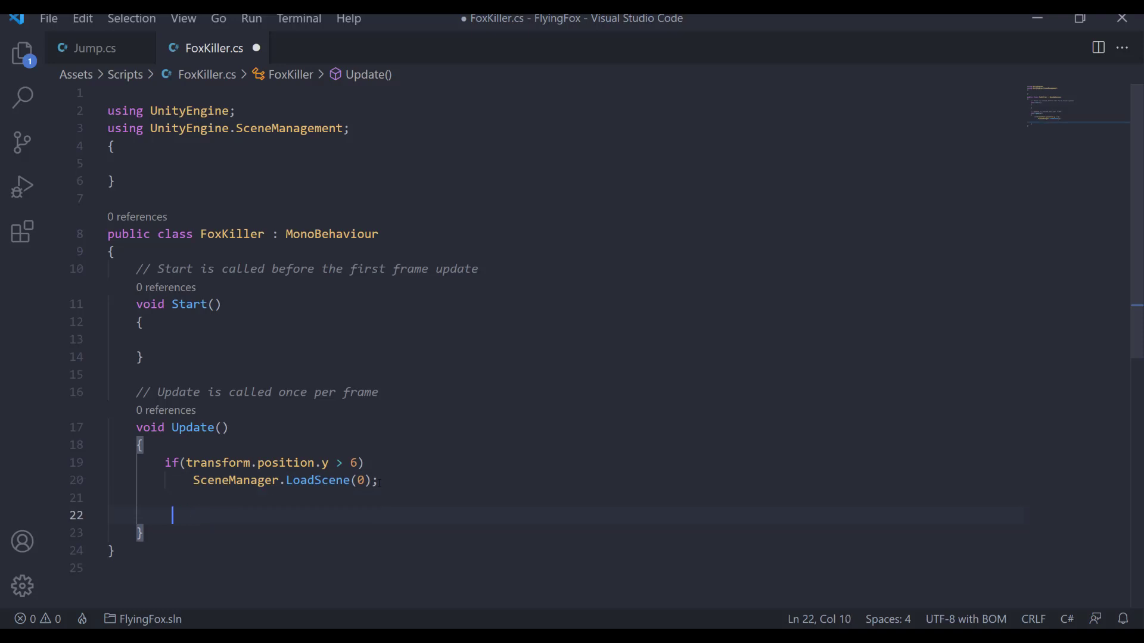
key("Left")
key("ctrl+v")
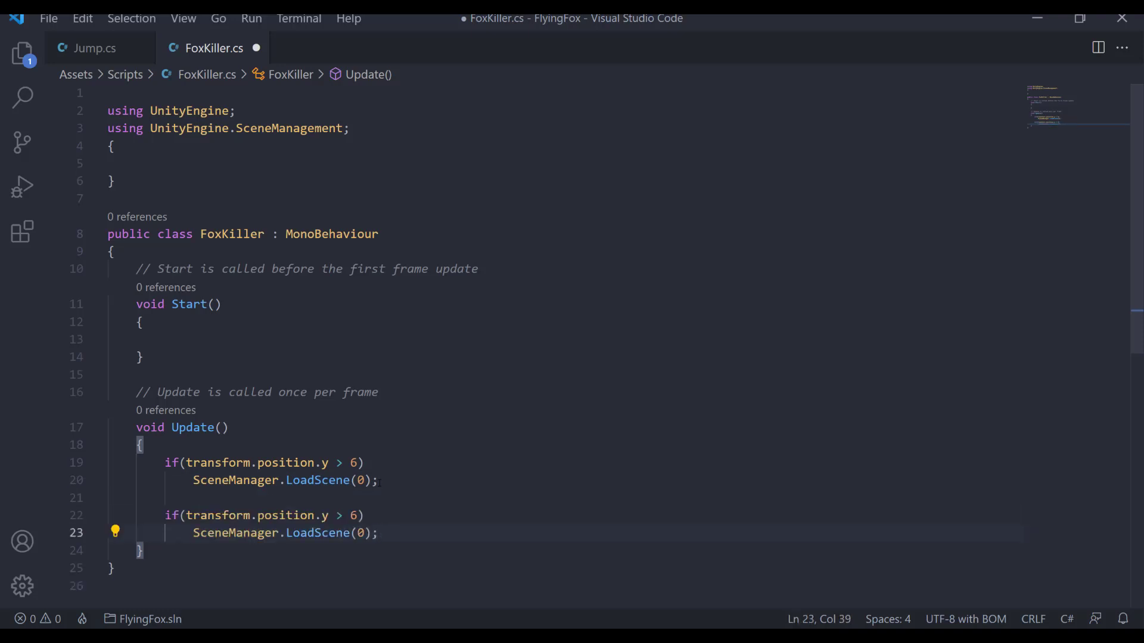
key("Up")
key("Left")
key("Left")
key("Left")
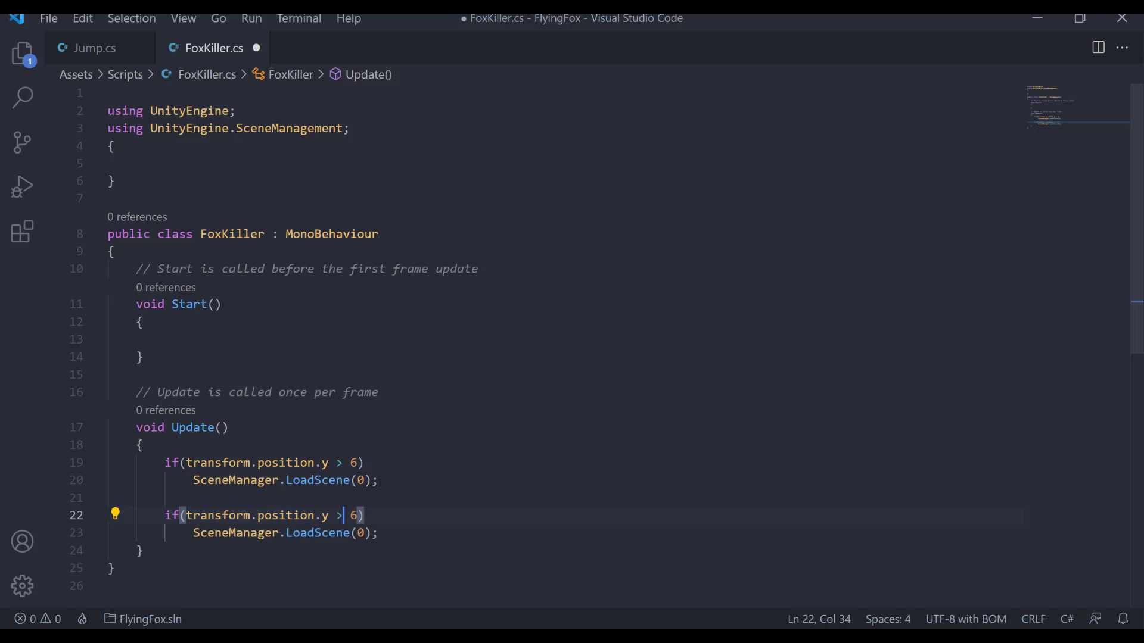
Change the copied condition to '<' and replace 6 with -4.25.
key("BackSpace")
type("<")
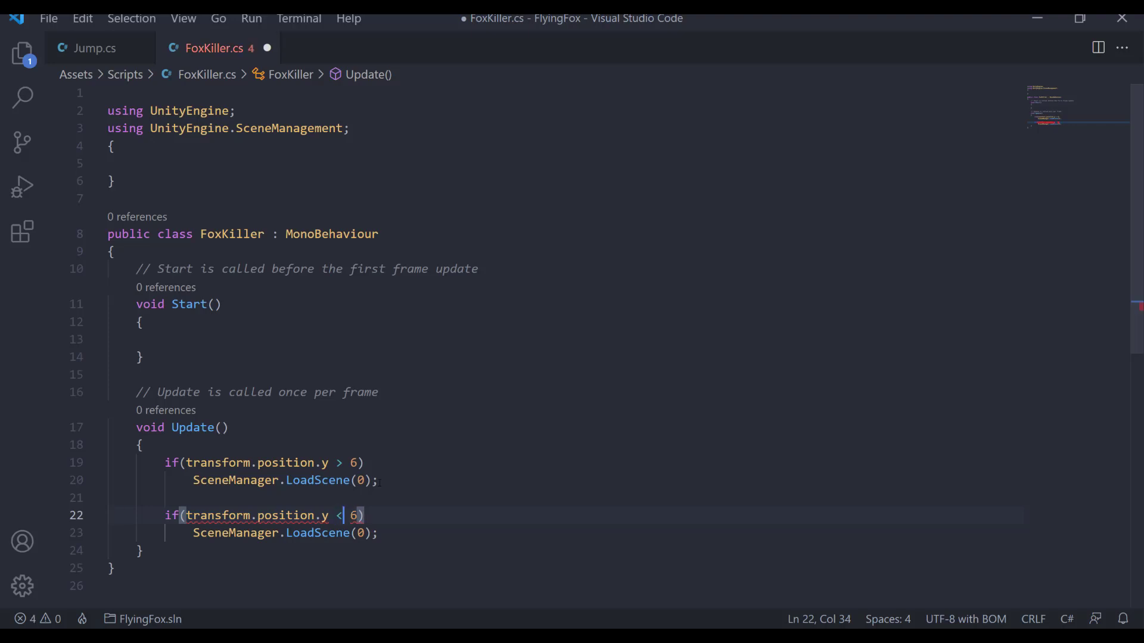
key("Right")
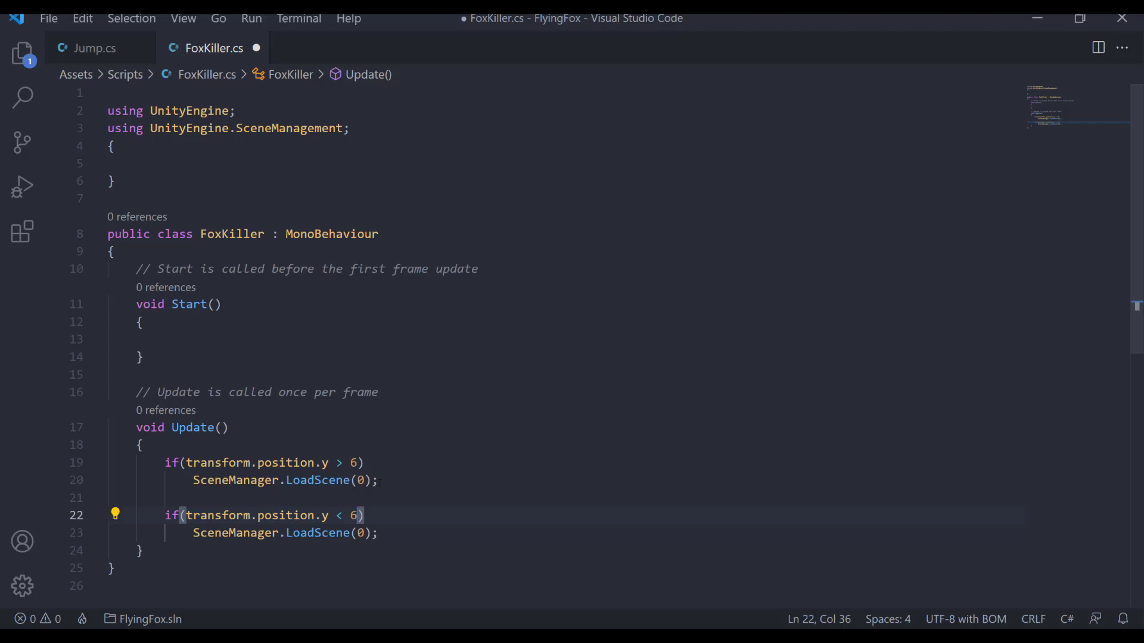
key("Delete")
key("Left")
key("Right")
type("4.")
type("2")
type("5")
key("Left")
key("Left")
key("Left")
key("Left")
type("-")
Add a private OnCollisionEnter2D(Collision2D collision) method calling SceneManager.LoadScene(0) and save.
left_click(305, 550)
key("Return")
key("Return")
type("{")
key("Left")
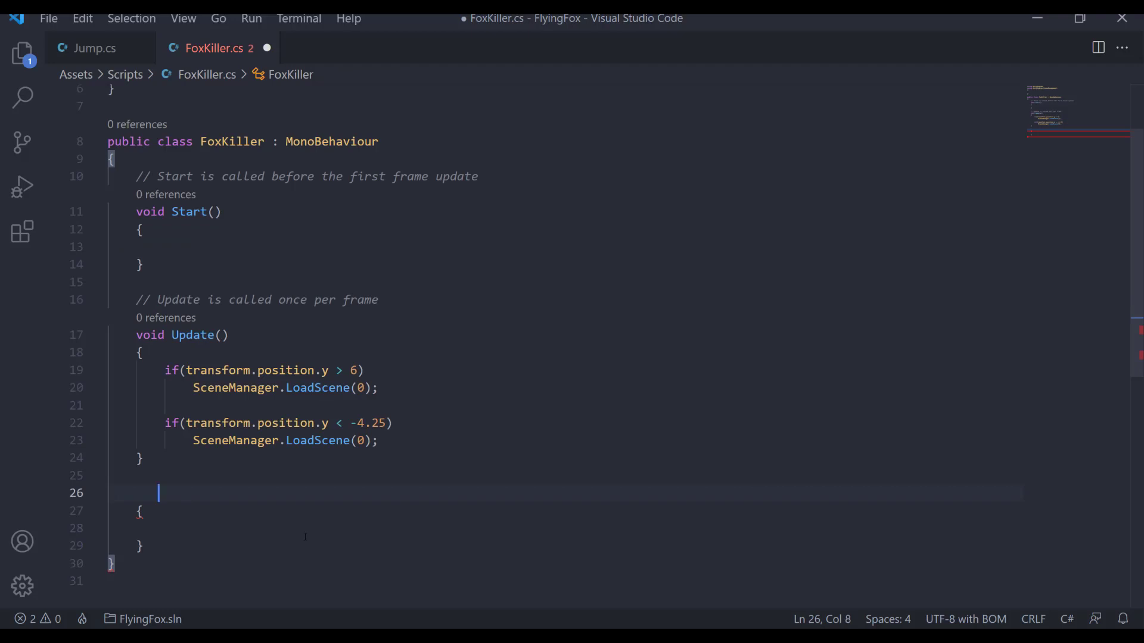
key("Left")
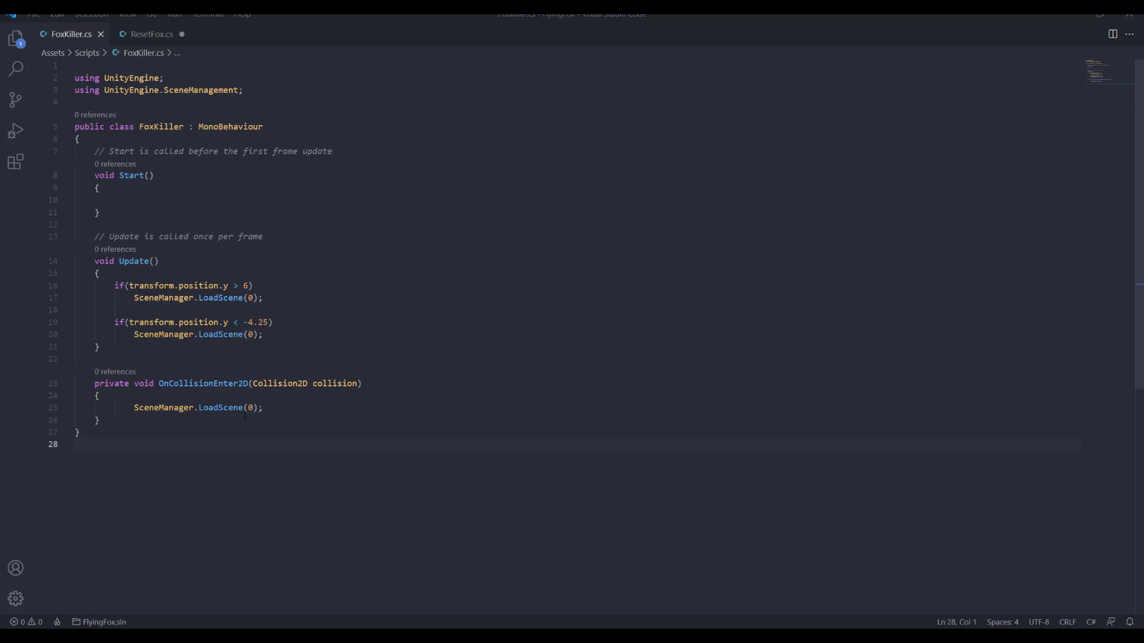
Switch to Unity and start, stop, then restart Play mode on the forest scene.
left_click(765, 590)
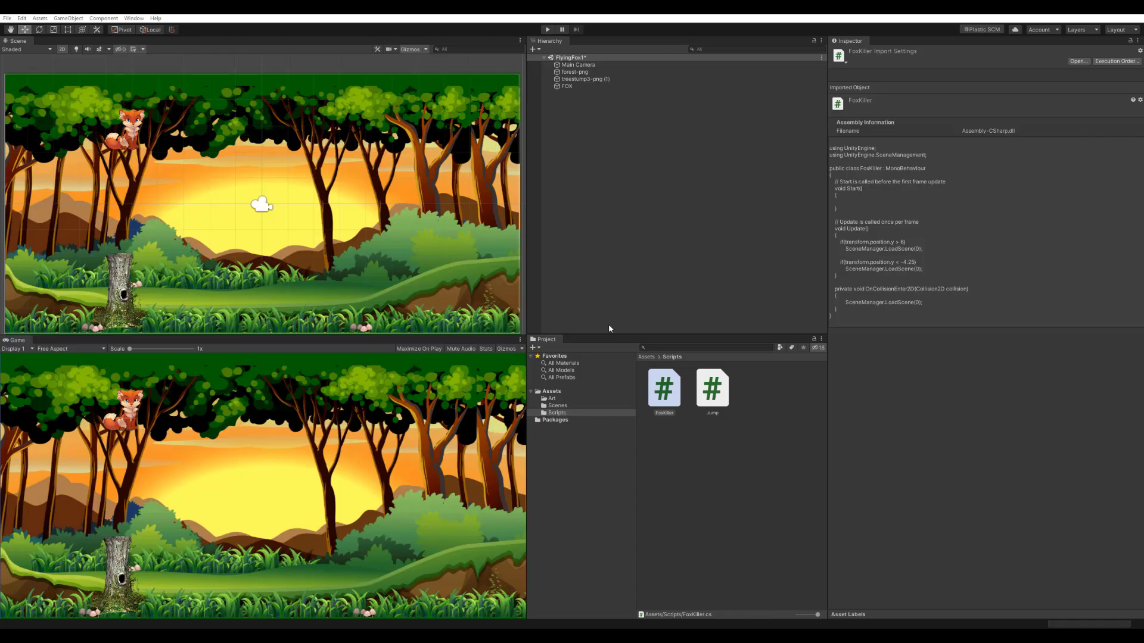
left_click(548, 30)
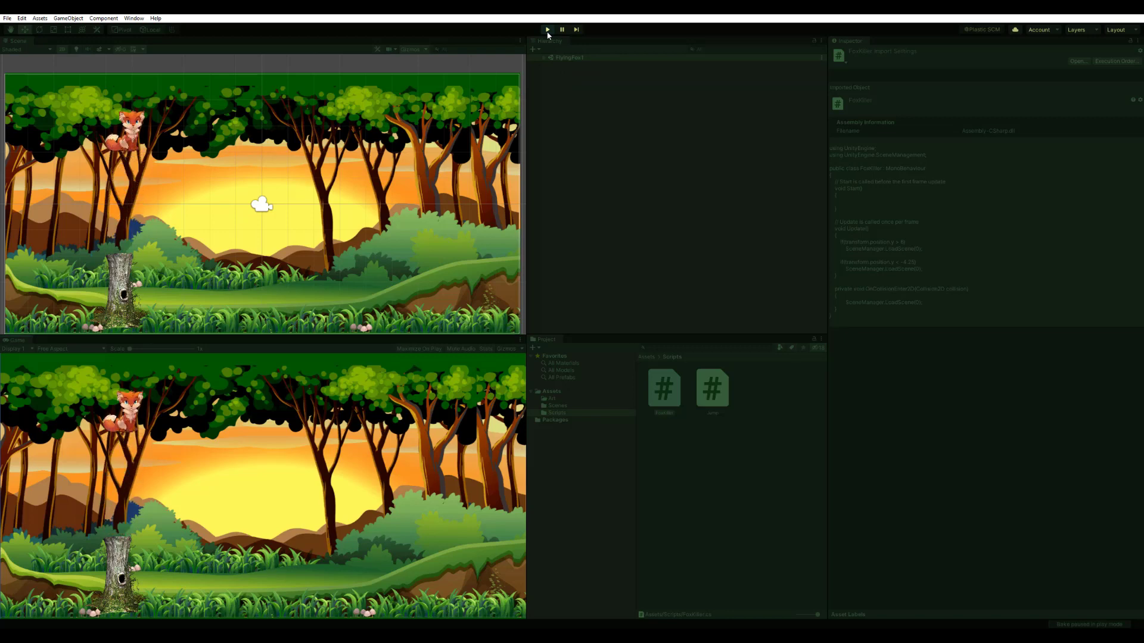
left_click(548, 30)
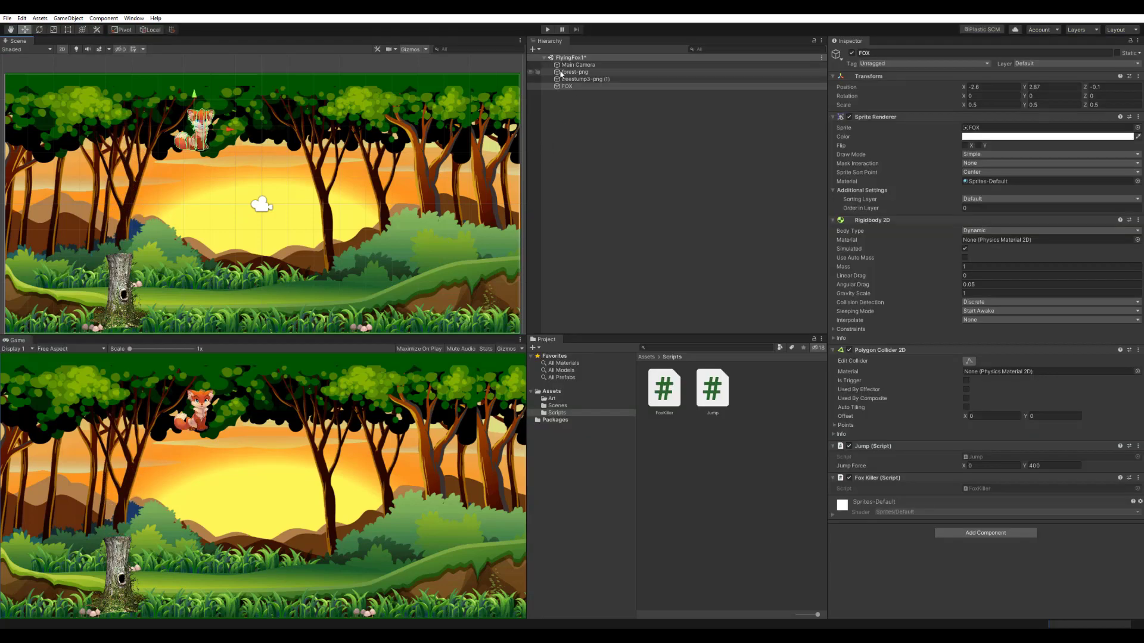
left_click(548, 30)
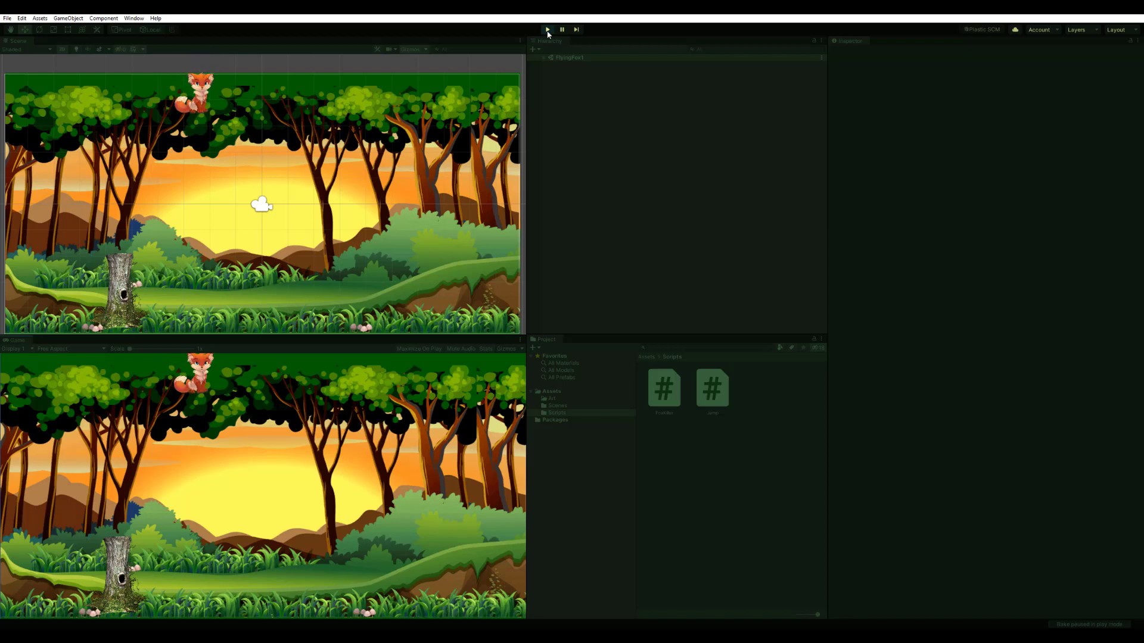
Jump the fox repeatedly toward the top edge so the scene resets when it goes out of bounds.
key("space")
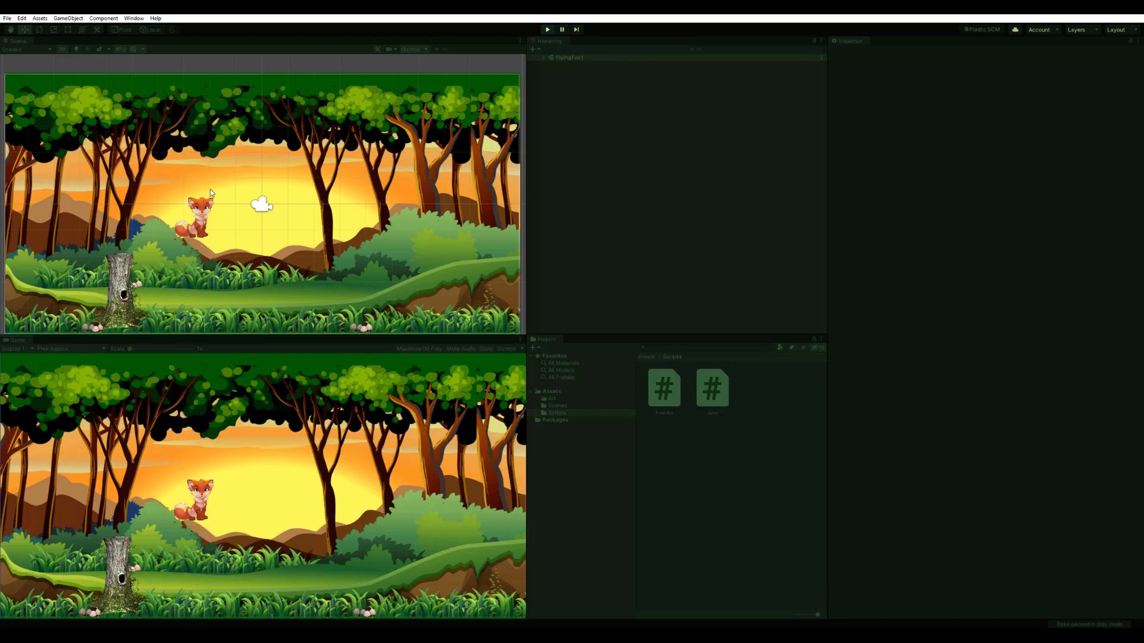
key("space")
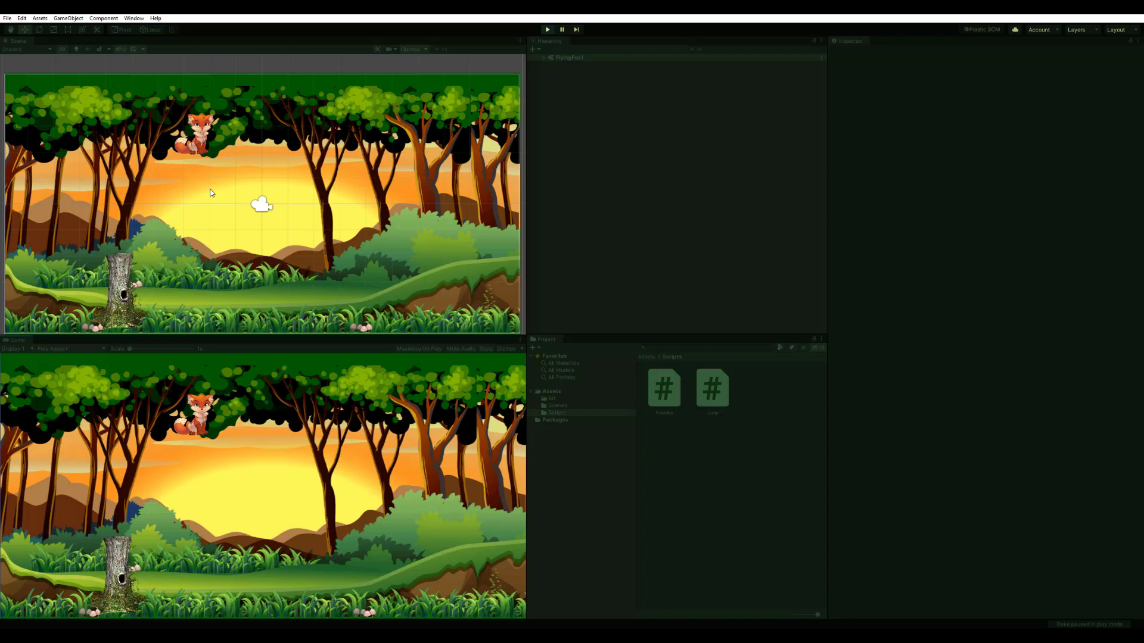
key("space")
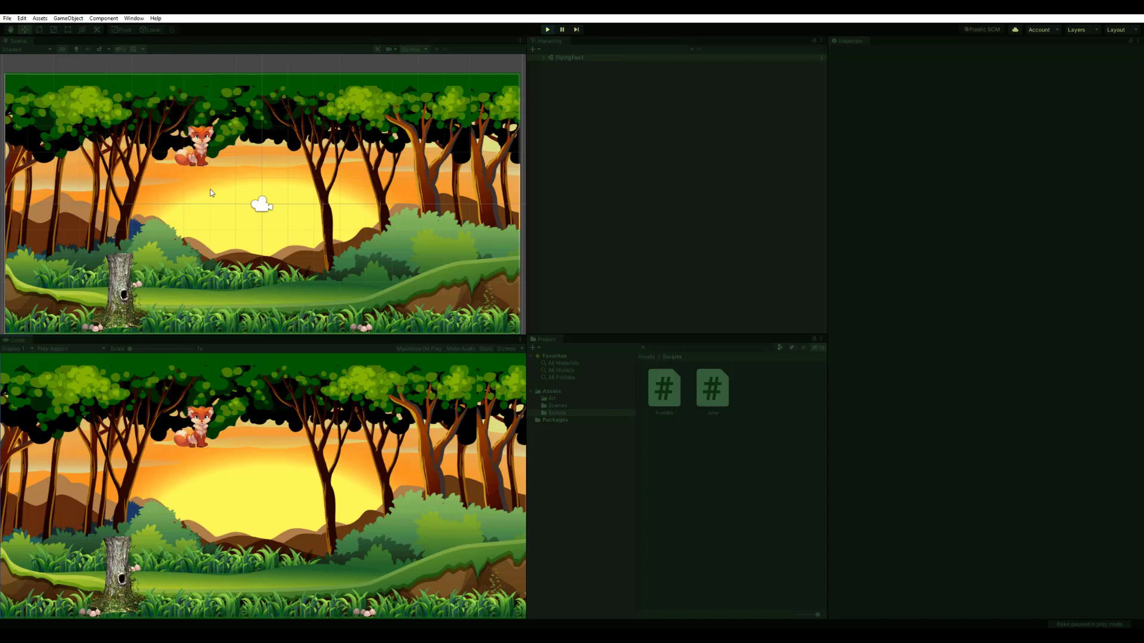
key("space")
key("space")
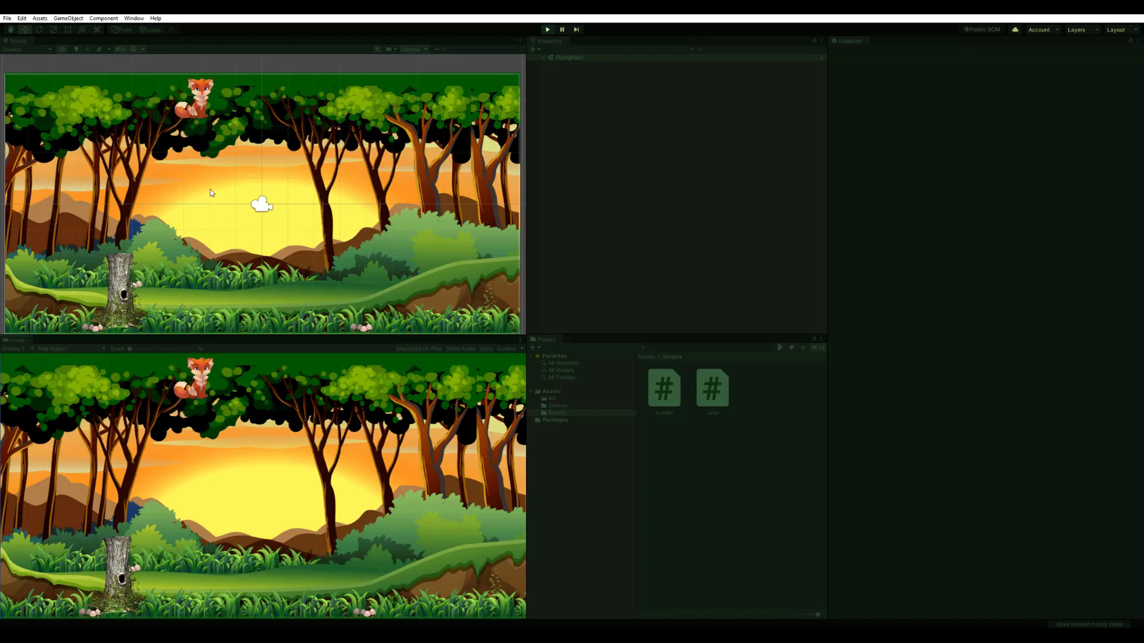
key("space")
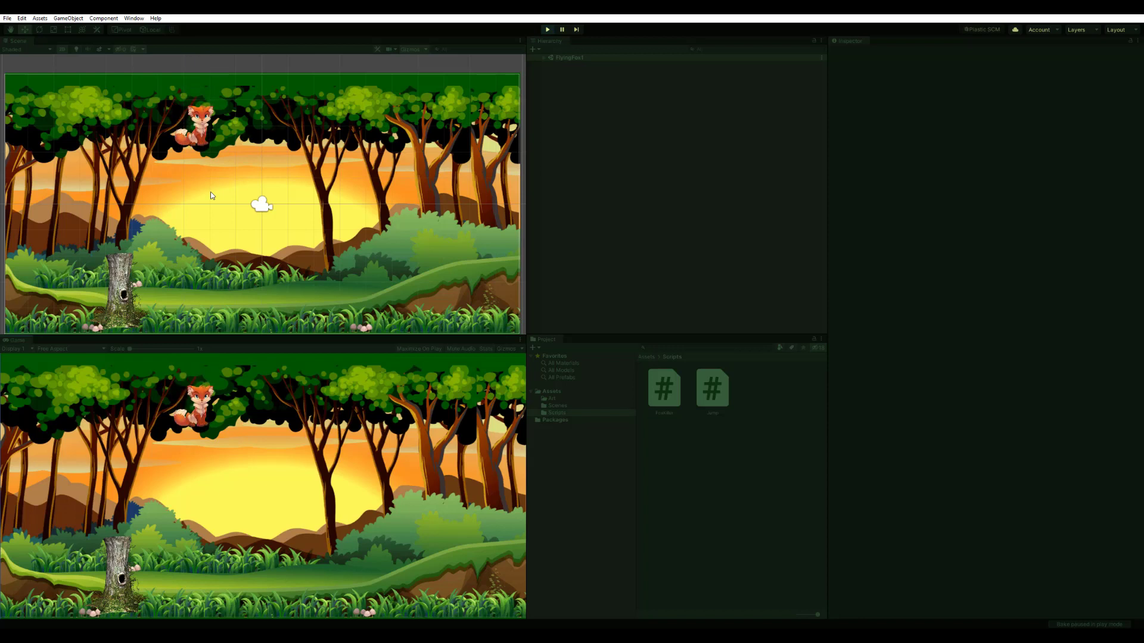
key("space")
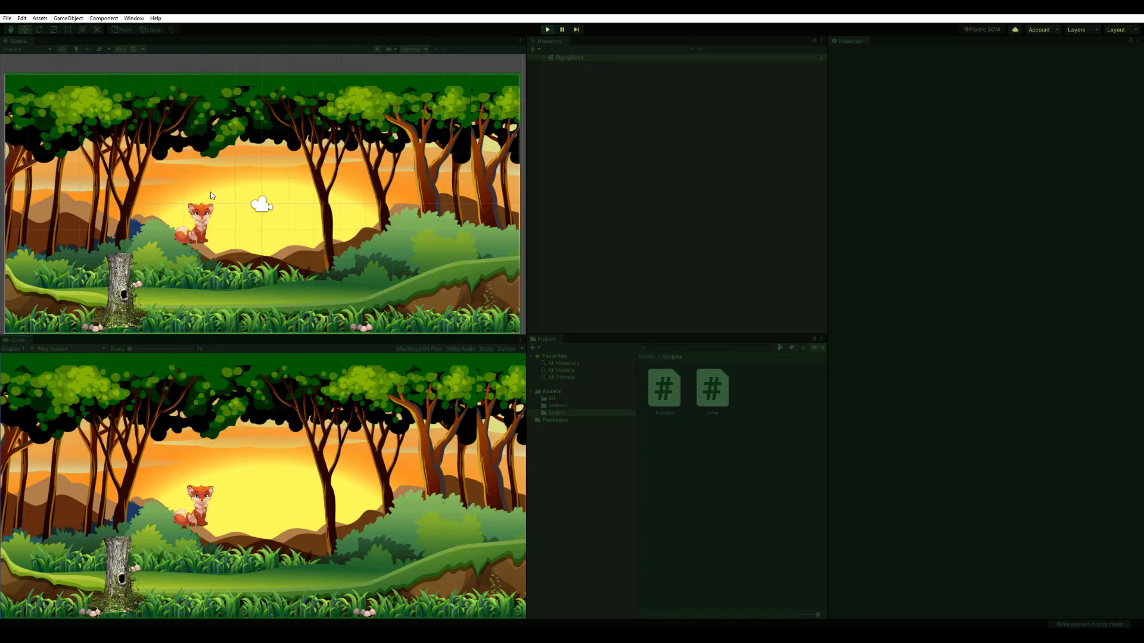
key("space")
key("space")
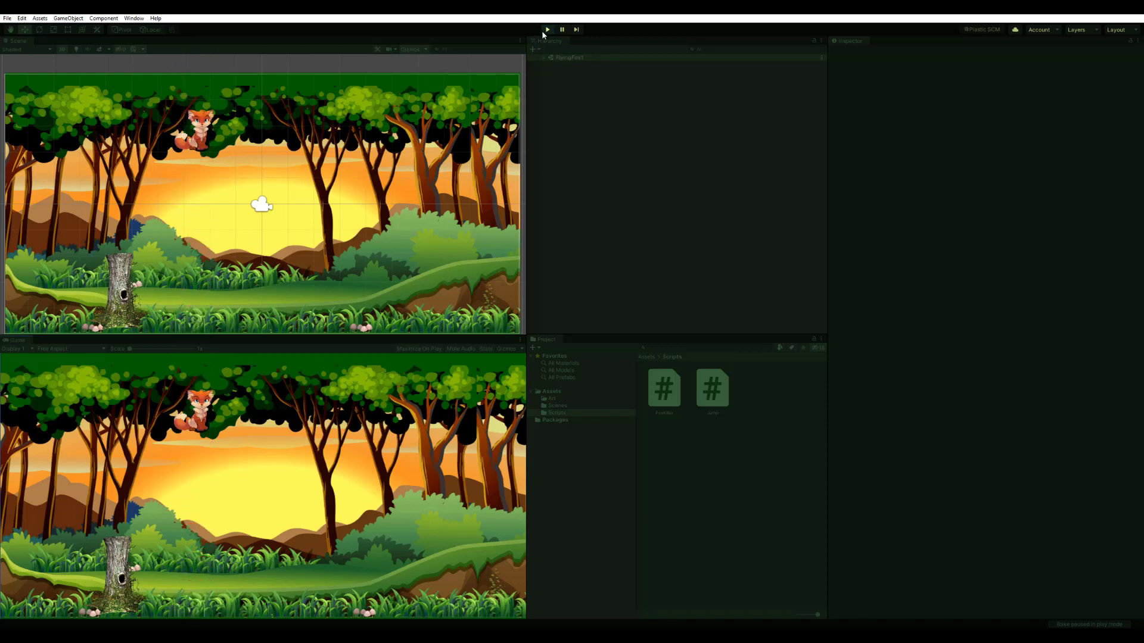